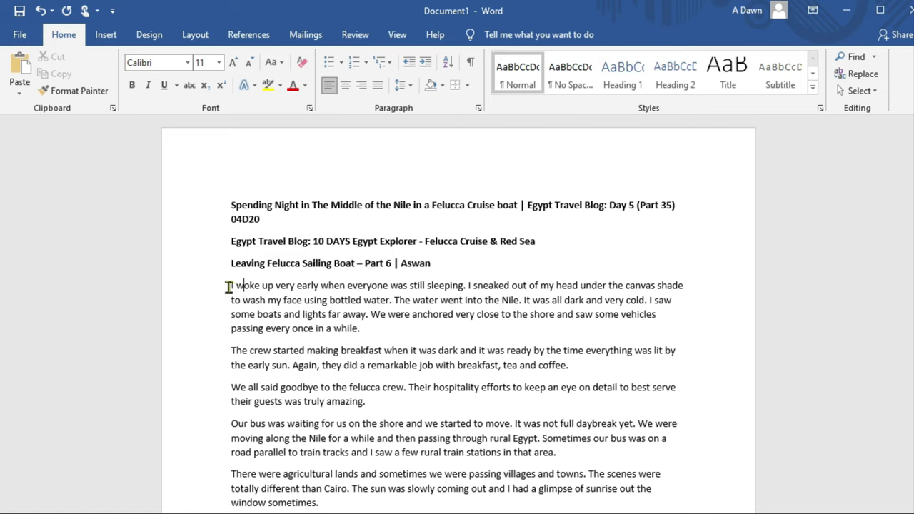
- Copy the sentence "I woke up very early when everyone was still sleeping." from the start of the first body paragraph
{"action": "left_click_drag", "start_coordinate": [228, 286], "coordinate": [465, 286]}
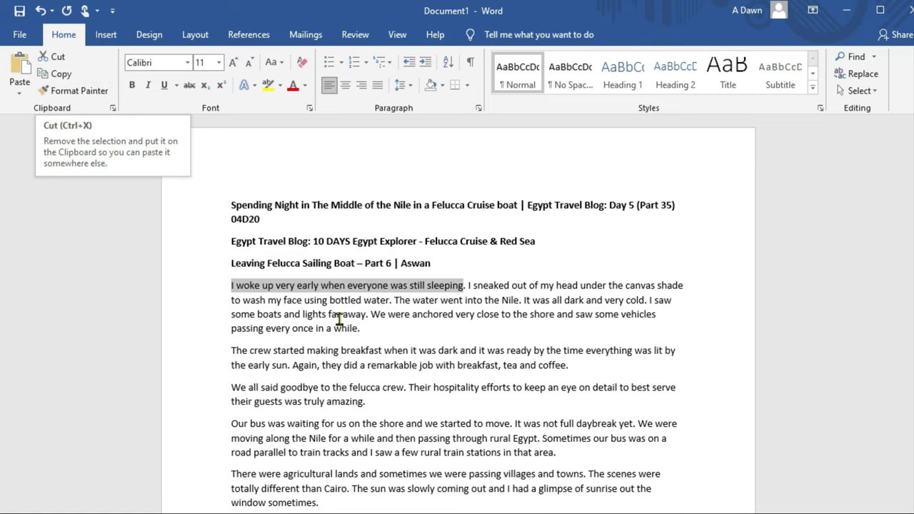
{"action": "left_click", "coordinate": [466, 287]}
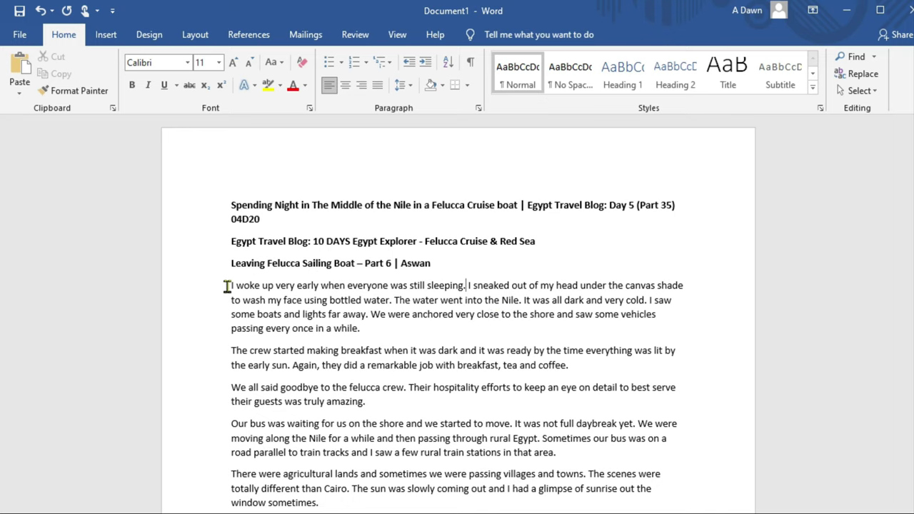
{"action": "left_click_drag", "start_coordinate": [230, 286], "coordinate": [468, 288]}
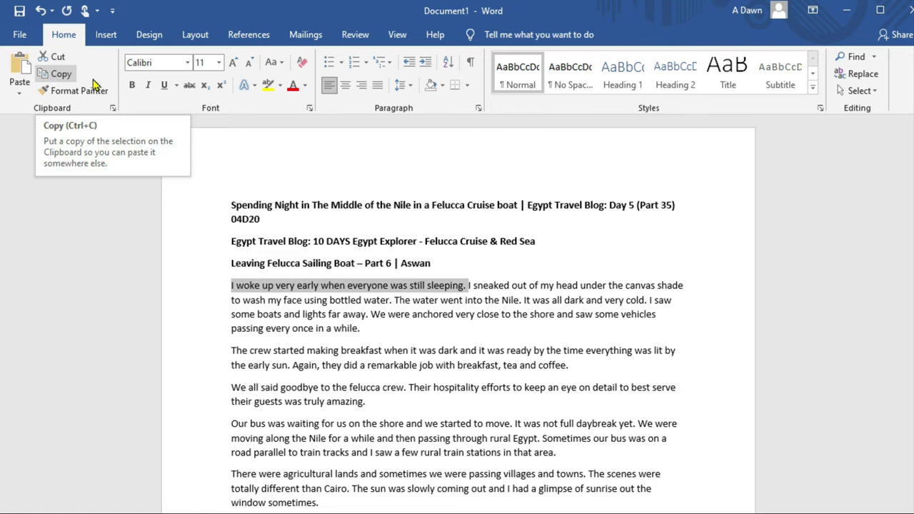
{"action": "left_click", "coordinate": [62, 76]}
{"action": "left_click", "coordinate": [61, 76]}
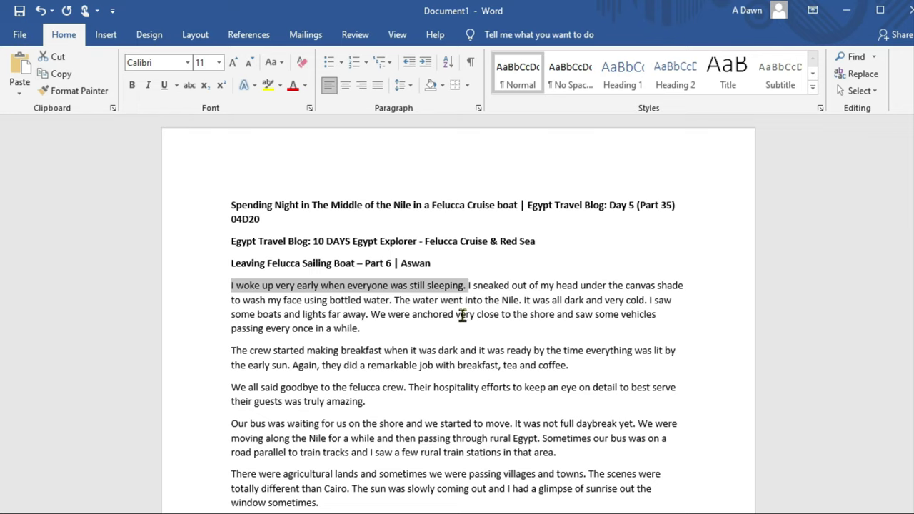
- Paste the copied sentence on a new line below the document's last paragraph and set its paste option to keep text only
{"action": "scroll", "coordinate": [458, 310], "scroll_direction": "down", "scroll_amount": 3}
{"action": "scroll", "coordinate": [457, 308], "scroll_direction": "down", "scroll_amount": 4}
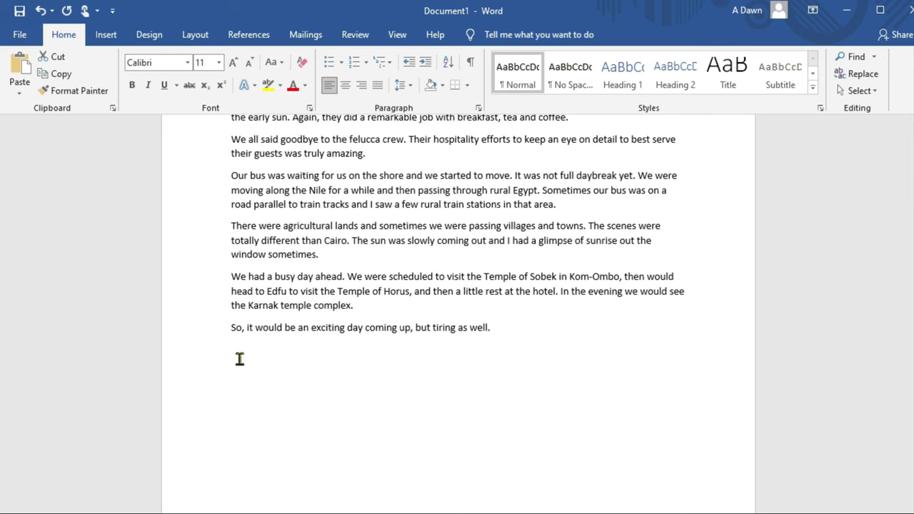
{"action": "left_click", "coordinate": [237, 361]}
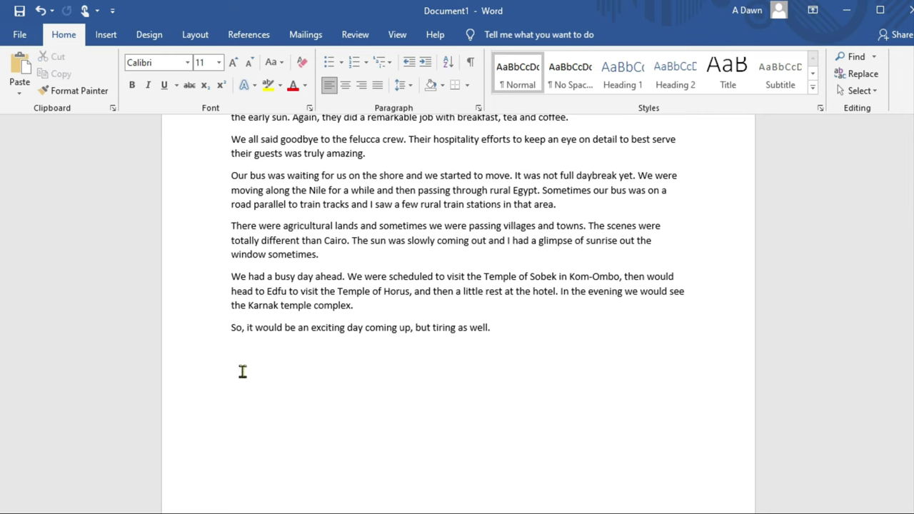
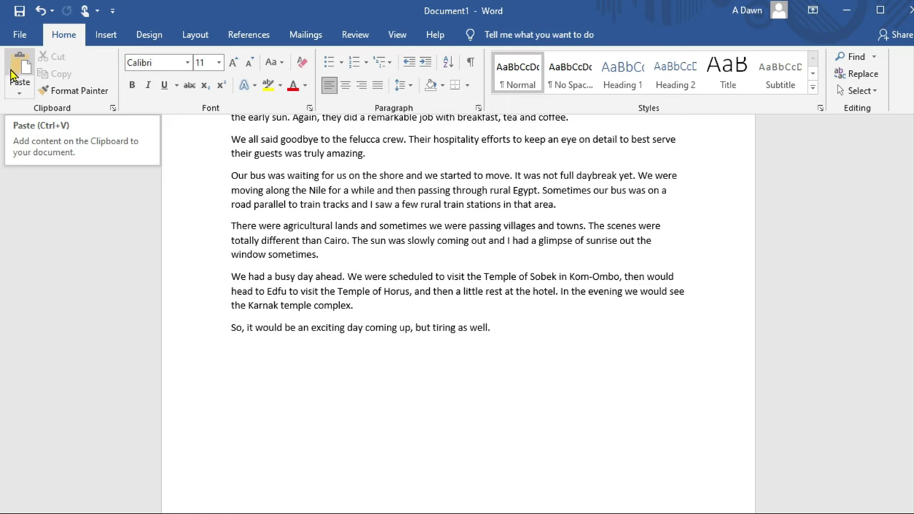
{"action": "left_click", "coordinate": [17, 74]}
{"action": "left_click", "coordinate": [18, 75]}
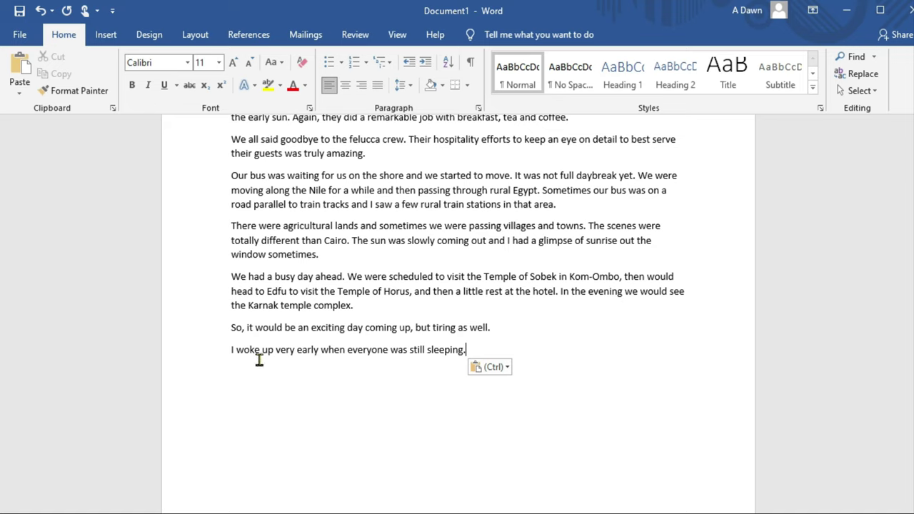
{"action": "left_click", "coordinate": [505, 371]}
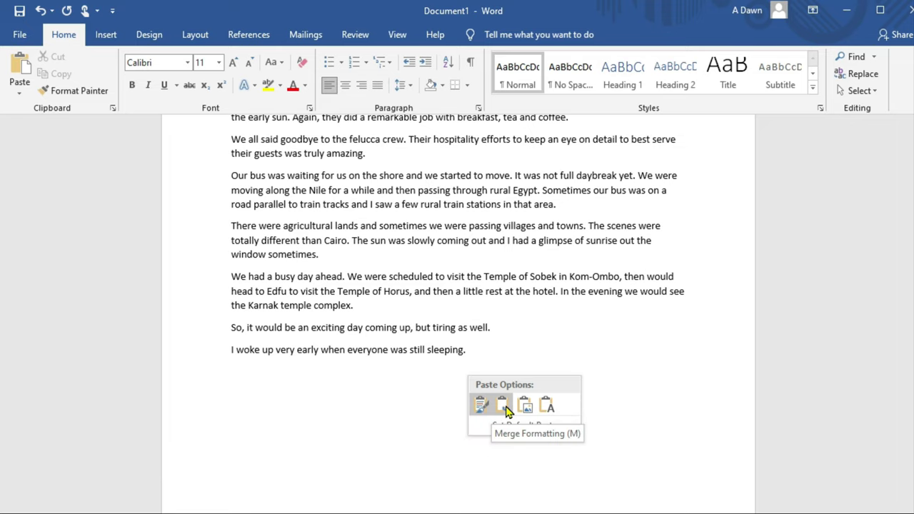
{"action": "left_click", "coordinate": [547, 408]}
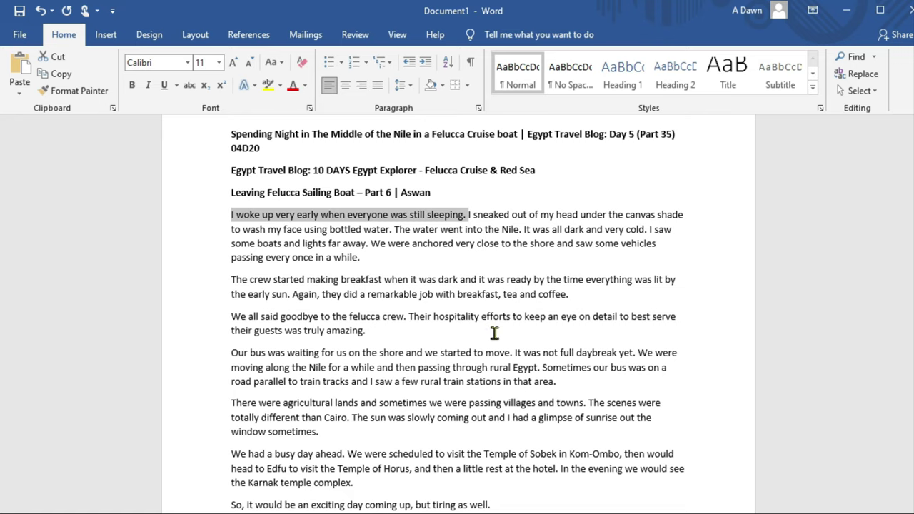
- Cut "I woke up very early when everyone was still sleeping", without its period, from the first body paragraph
{"action": "left_click", "coordinate": [249, 224]}
{"action": "left_click_drag", "start_coordinate": [228, 214], "coordinate": [464, 218]}
{"action": "key", "text": "ctrl+c"}
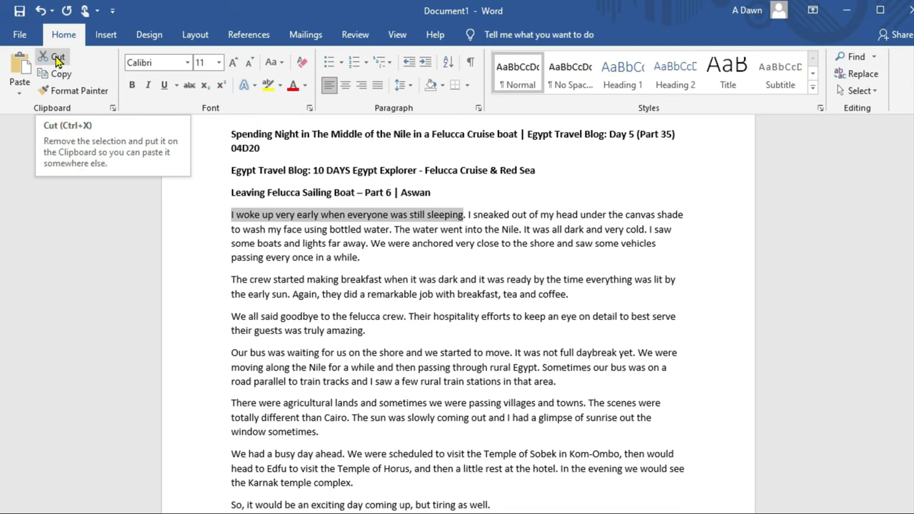
{"action": "left_click", "coordinate": [57, 57]}
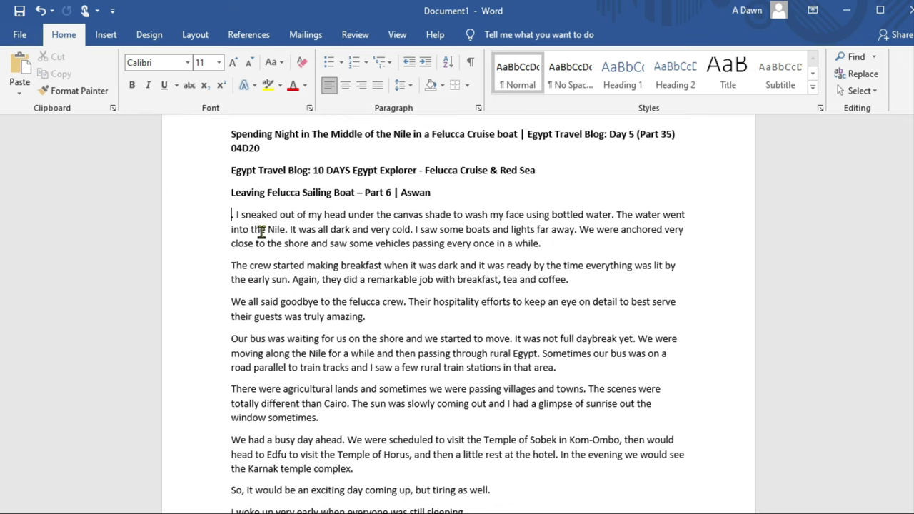
- Paste the cut sentence on a new line at the very end of the document
{"action": "scroll", "coordinate": [289, 247], "scroll_direction": "down", "scroll_amount": 2}
{"action": "scroll", "coordinate": [321, 246], "scroll_direction": "down", "scroll_amount": 4}
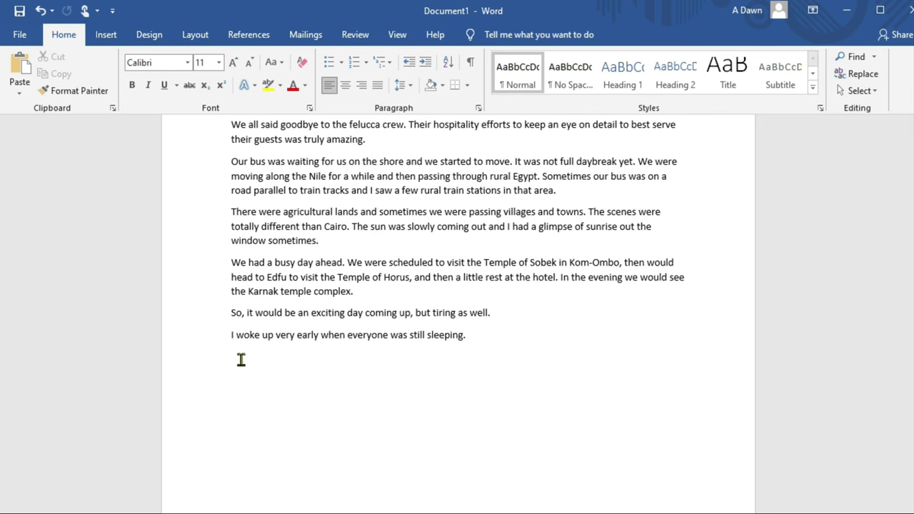
{"action": "left_click", "coordinate": [241, 359]}
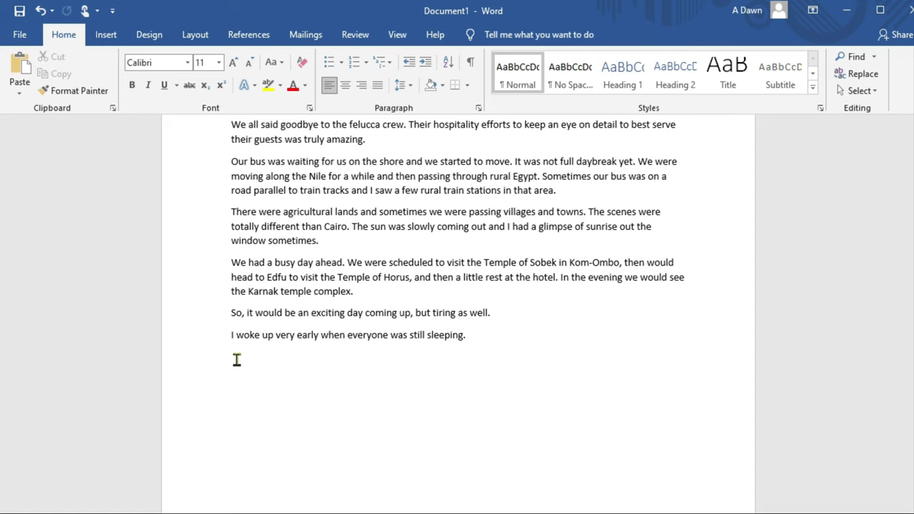
{"action": "left_click", "coordinate": [21, 79]}
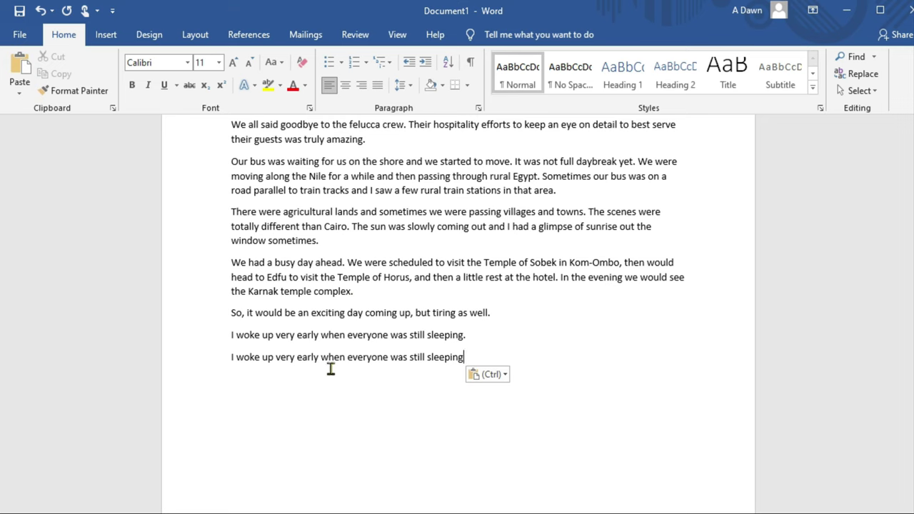
- Delete the last line, the pasted sentence without a period, at the end of the document
{"action": "scroll", "coordinate": [378, 365], "scroll_direction": "up", "scroll_amount": 5}
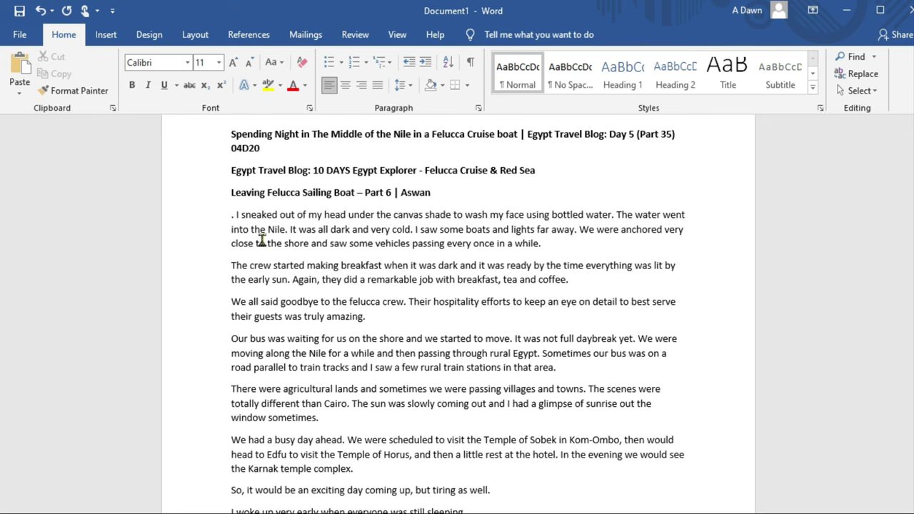
{"action": "scroll", "coordinate": [235, 218], "scroll_direction": "down", "scroll_amount": 5}
{"action": "left_click", "coordinate": [220, 357]}
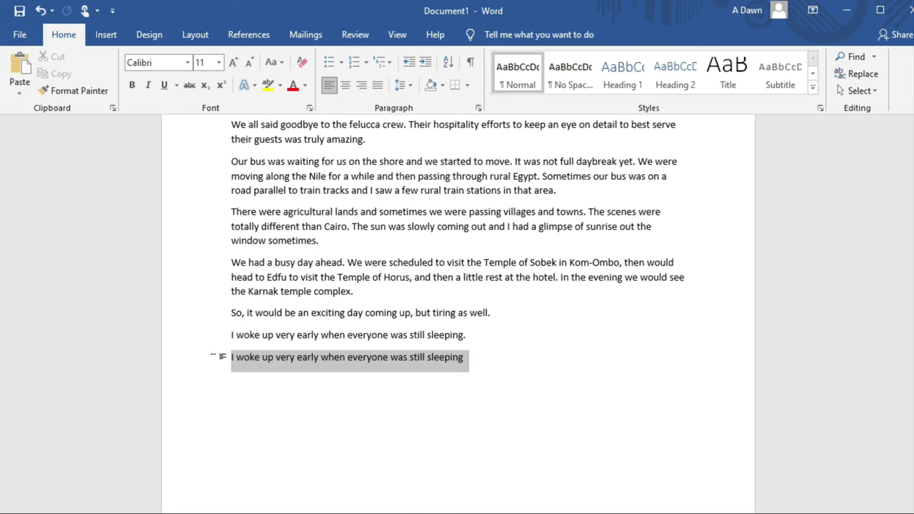
{"action": "key", "text": "Delete"}
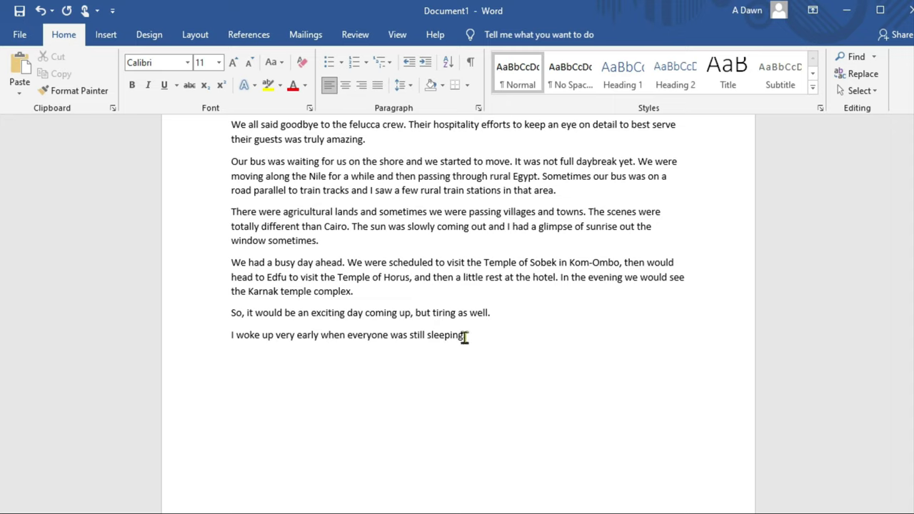
- Copy the closing sentence "I woke up very early when everyone was still sleeping." and paste it as text only on the line below
{"action": "left_click_drag", "start_coordinate": [473, 337], "coordinate": [232, 341]}
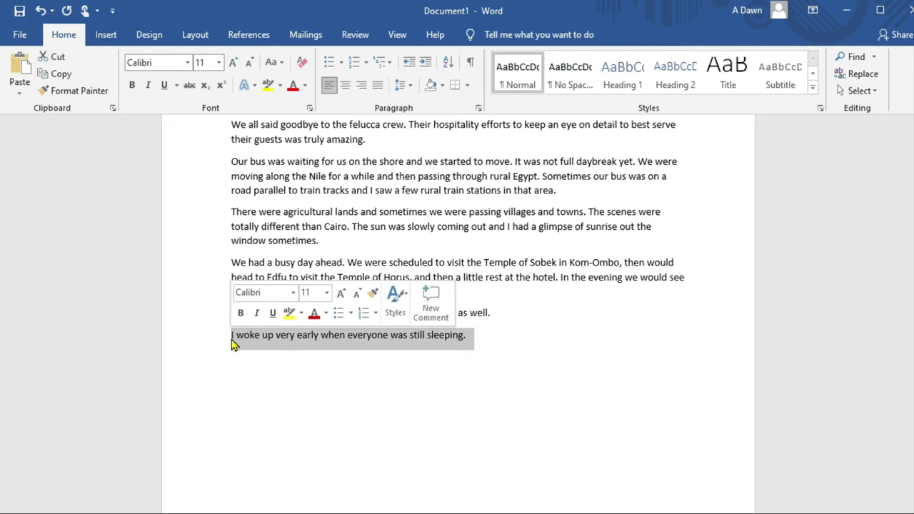
{"action": "right_click", "coordinate": [287, 342]}
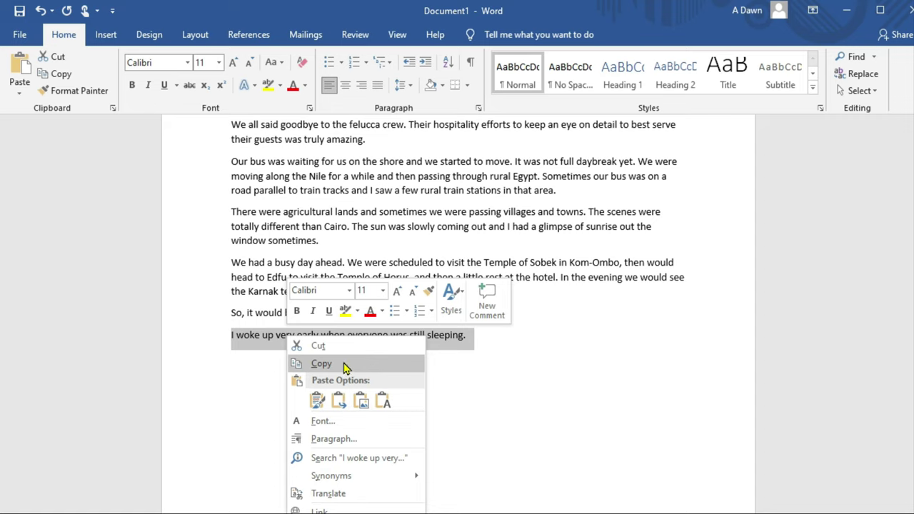
{"action": "left_click", "coordinate": [341, 366]}
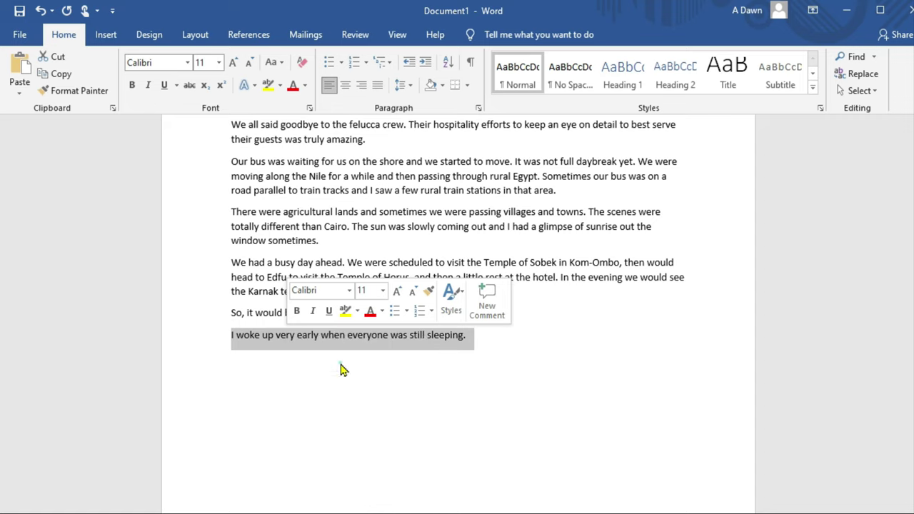
{"action": "left_click", "coordinate": [241, 363]}
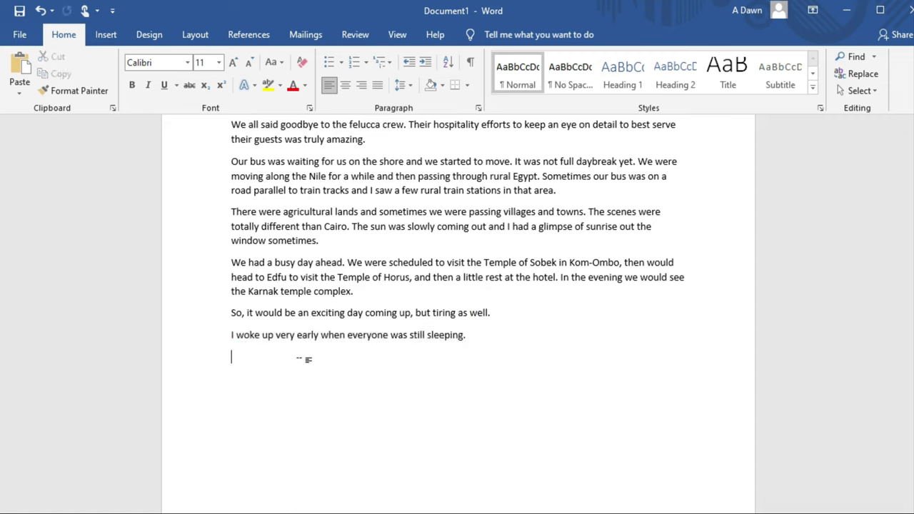
{"action": "right_click", "coordinate": [244, 364]}
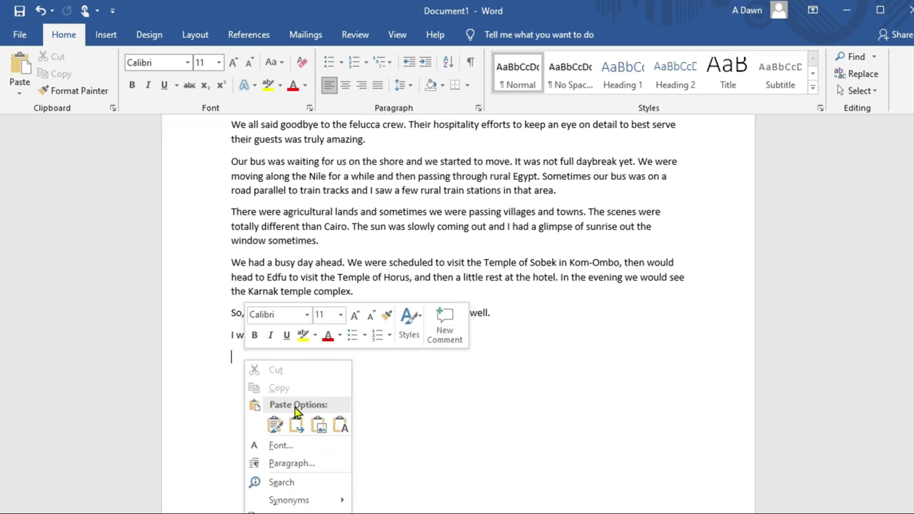
{"action": "left_click", "coordinate": [341, 426]}
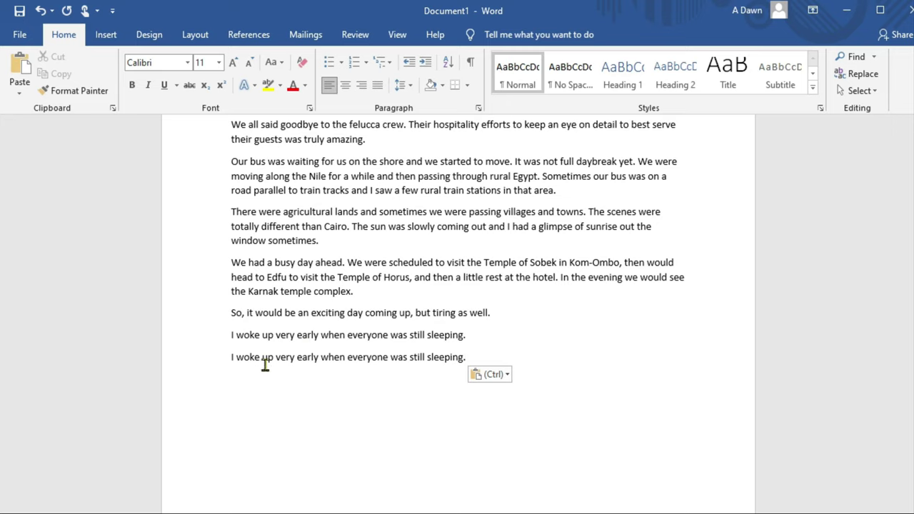
- Move the paragraph starting "There were agricultural lands" below the paragraph starting "We had a busy day ahead"
{"action": "left_click", "coordinate": [485, 331]}
{"action": "left_click", "coordinate": [532, 329]}
{"action": "scroll", "coordinate": [523, 333], "scroll_direction": "down", "scroll_amount": 1}
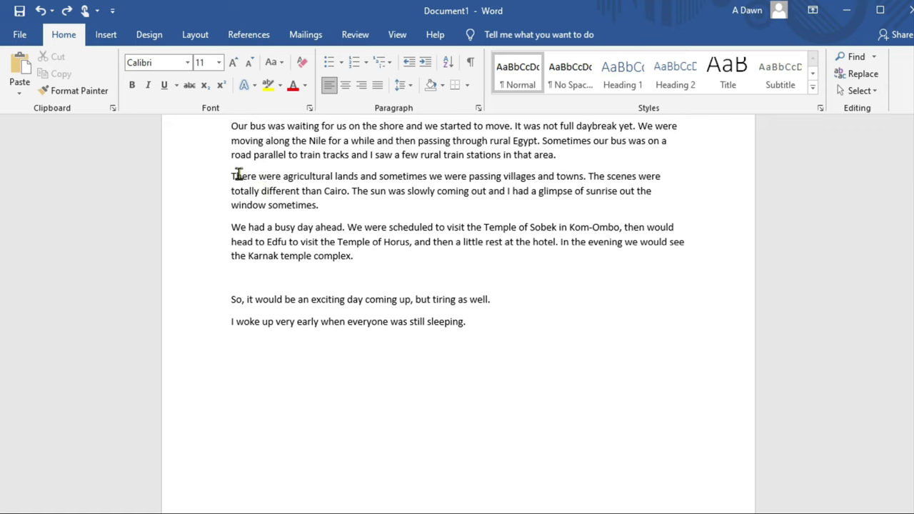
{"action": "left_click_drag", "start_coordinate": [230, 177], "coordinate": [336, 207]}
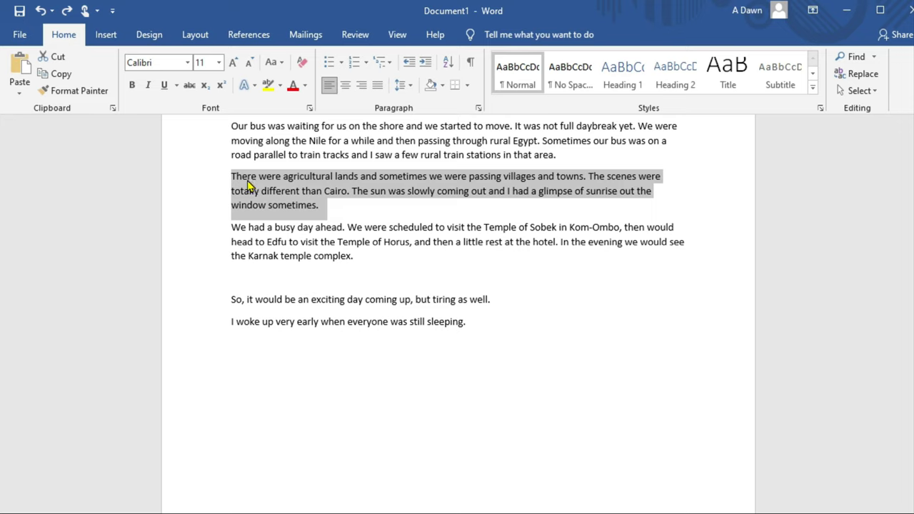
{"action": "left_click_drag", "start_coordinate": [248, 184], "coordinate": [241, 279]}
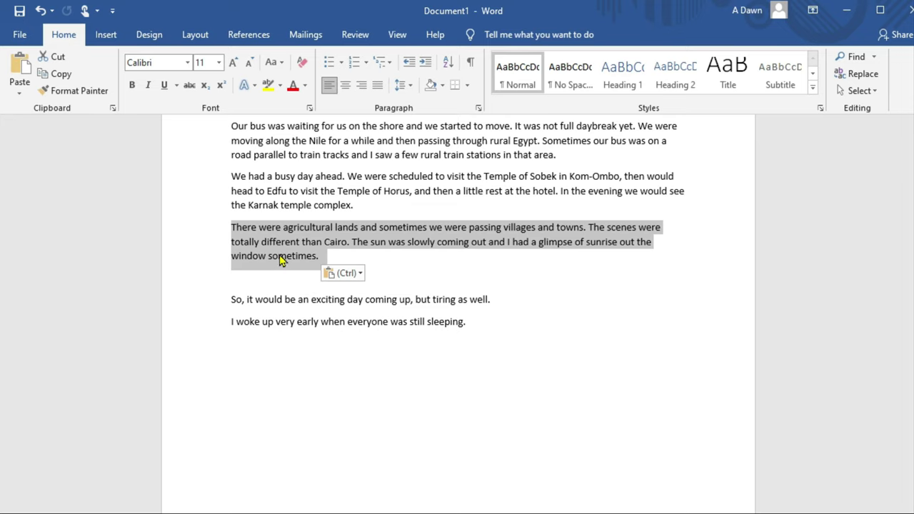
{"action": "left_click", "coordinate": [402, 258]}
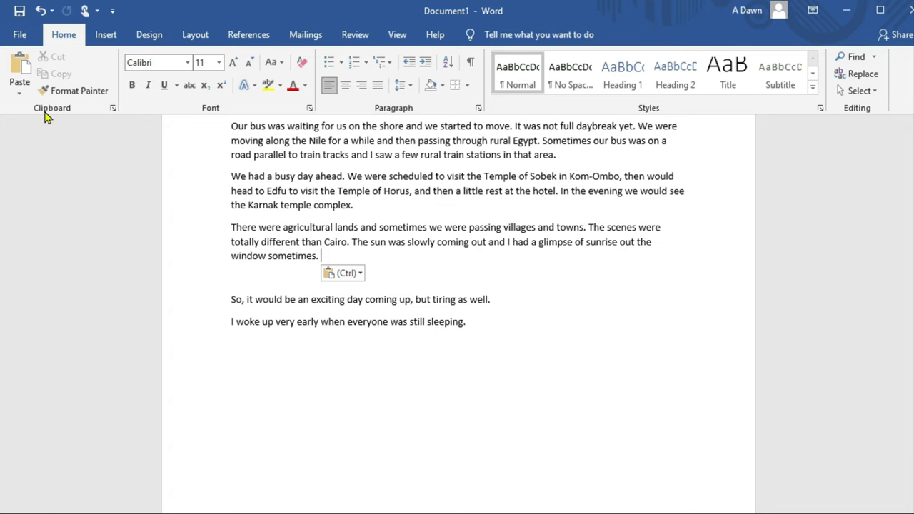
- Open the clipboard history and paste its fourth item, "I woke up very early when everyone was still sleeping", on a new line at the document's end
{"action": "left_click", "coordinate": [113, 107]}
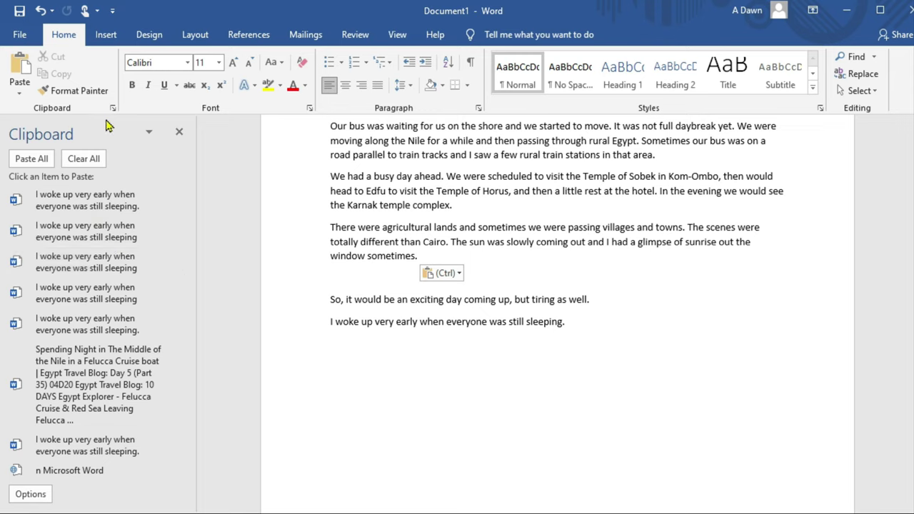
{"action": "left_click", "coordinate": [328, 347]}
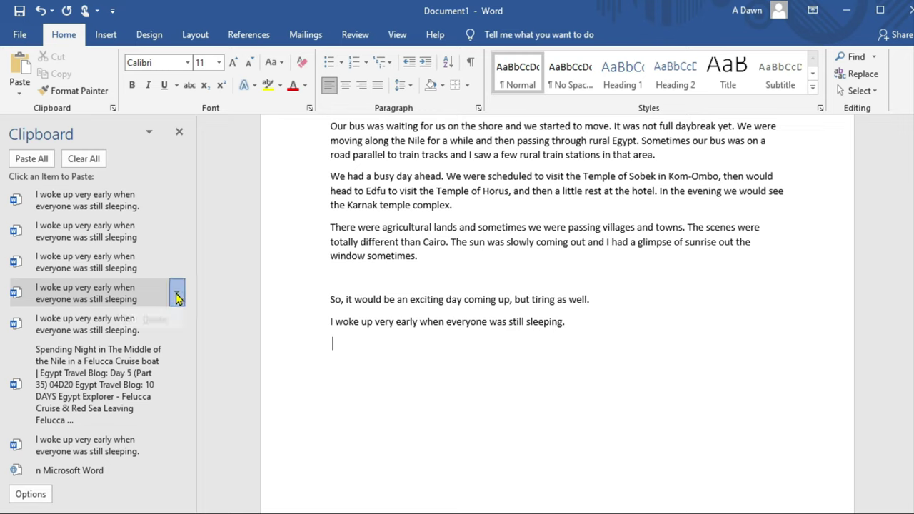
{"action": "left_click", "coordinate": [177, 293]}
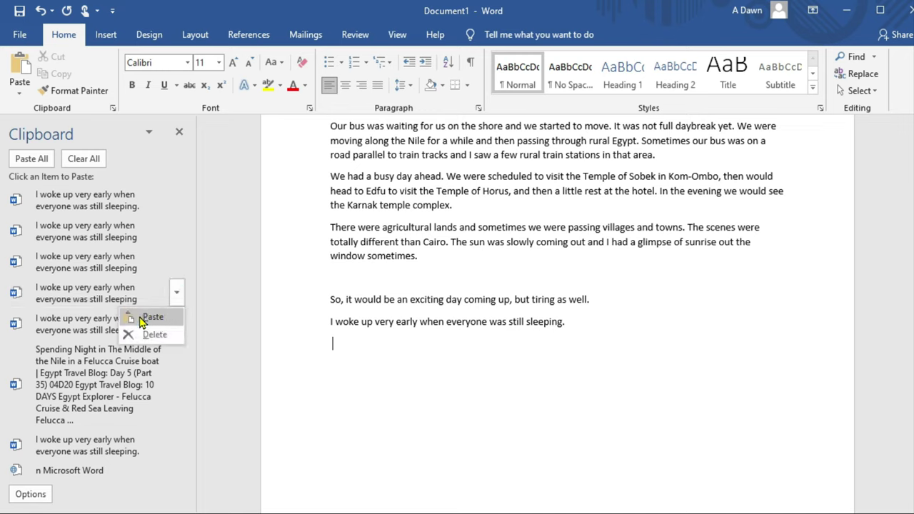
{"action": "left_click", "coordinate": [151, 320]}
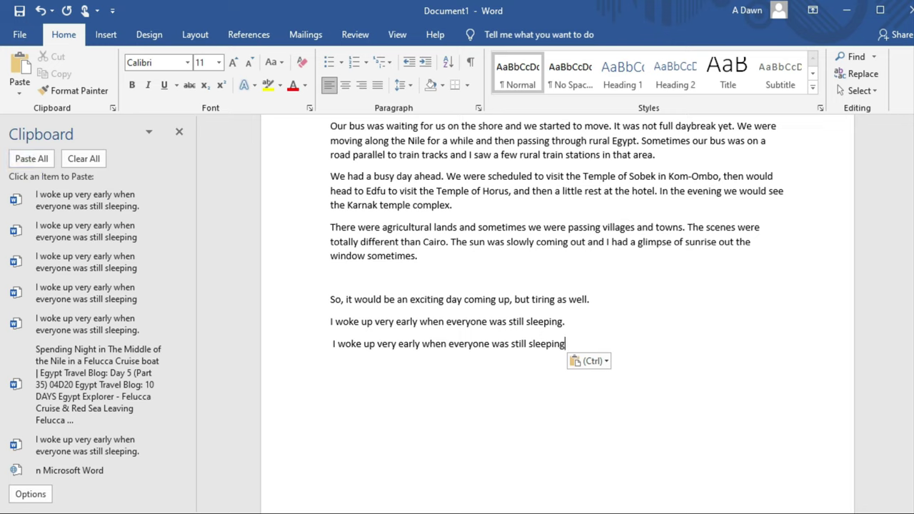
- Paste the stored clipboard item "n Microsoft Word" at the end of the last line and close the clipboard history
{"action": "left_click", "coordinate": [35, 494]}
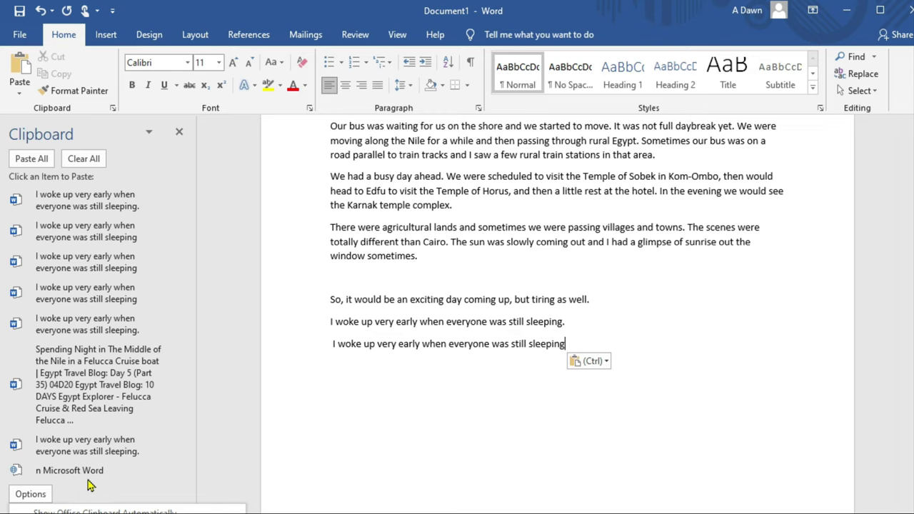
{"action": "left_click", "coordinate": [137, 477]}
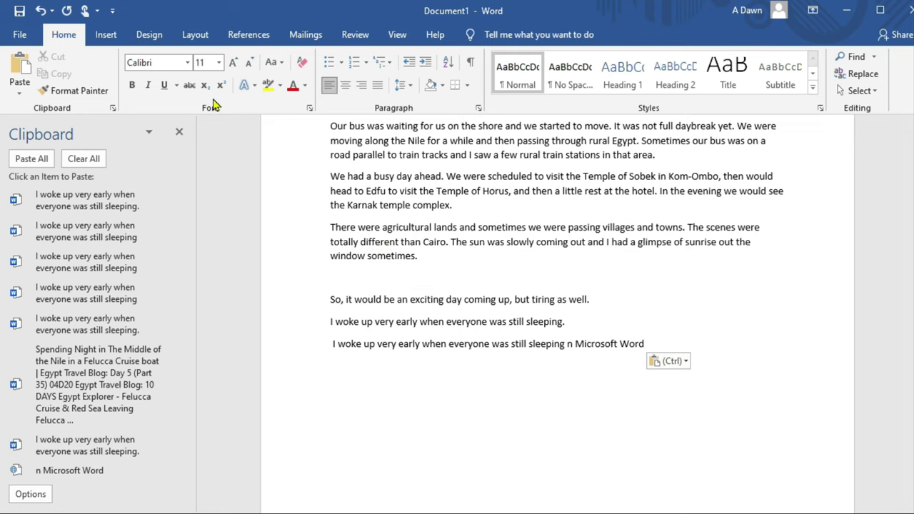
{"action": "left_click", "coordinate": [178, 131]}
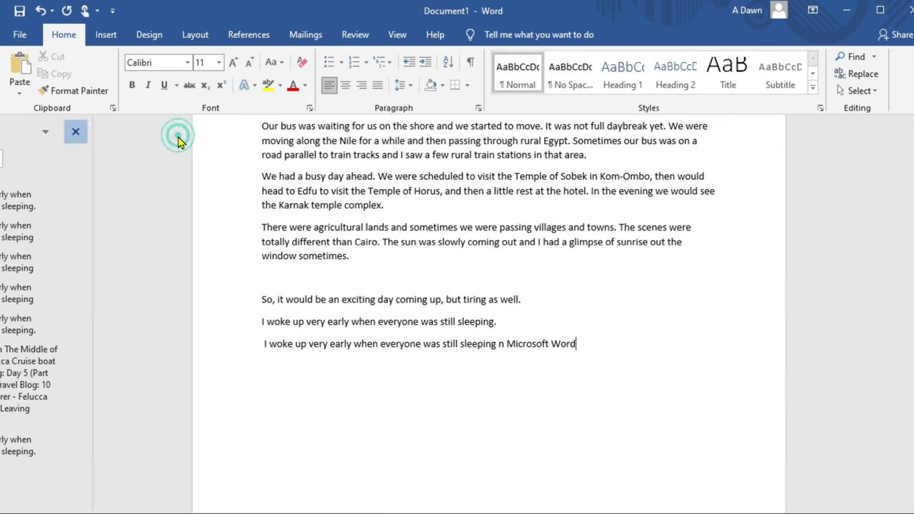
{"action": "scroll", "coordinate": [489, 275], "scroll_direction": "up", "scroll_amount": 5}
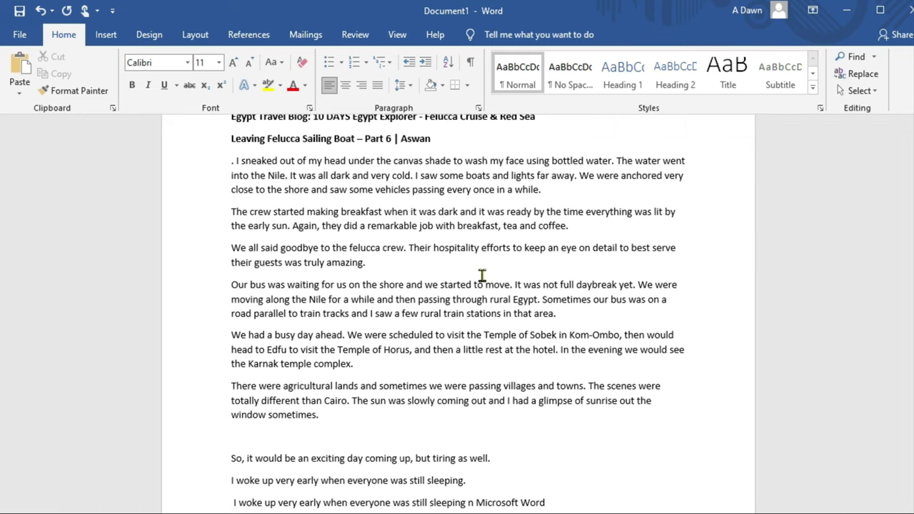